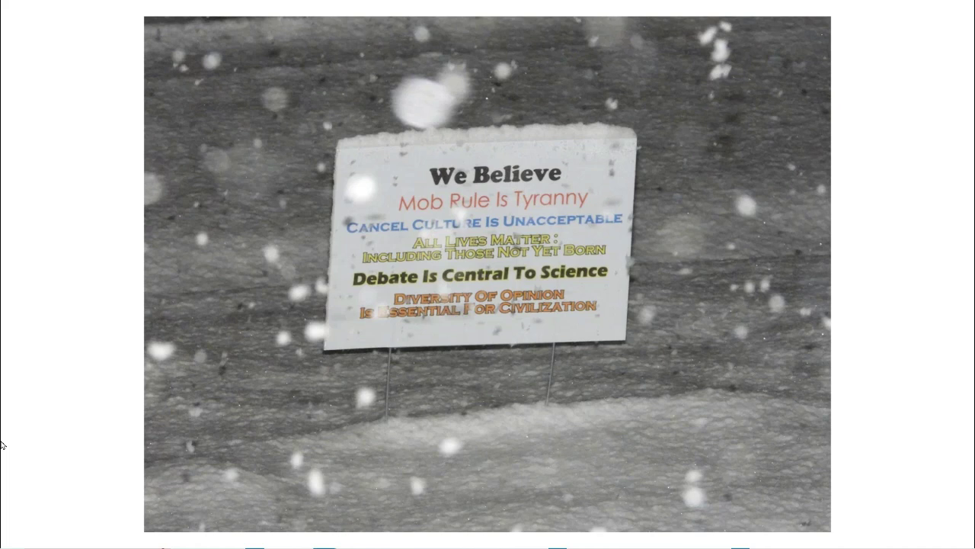
- Advance past the buried-sign and dog-in-snow photos to the Measured Dec–Feb Wyoming raw TMAX chart
click(669, 333)
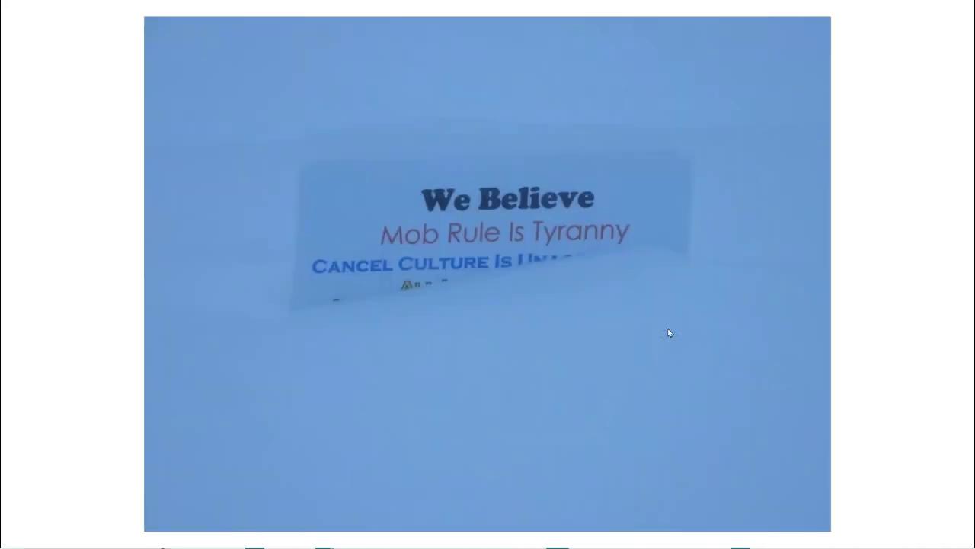
click(669, 333)
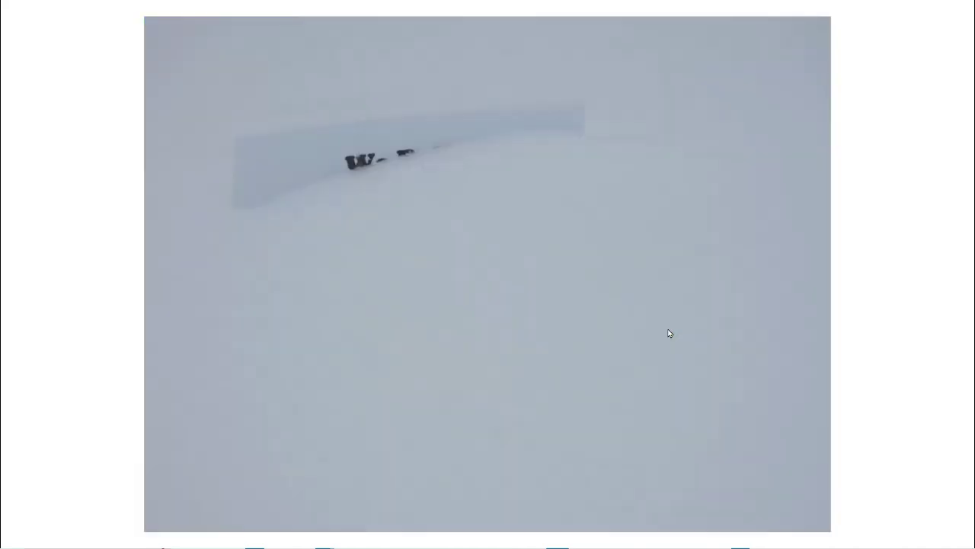
click(671, 333)
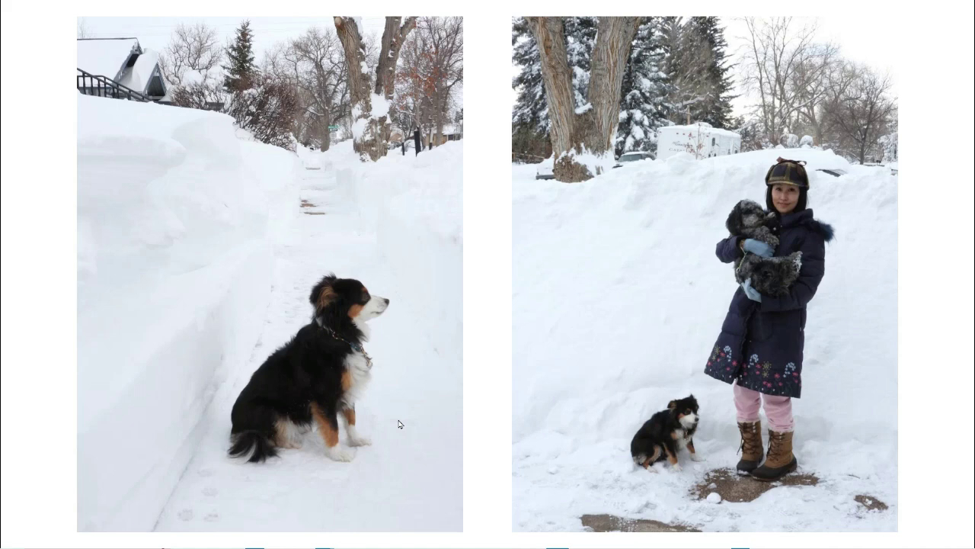
click(313, 413)
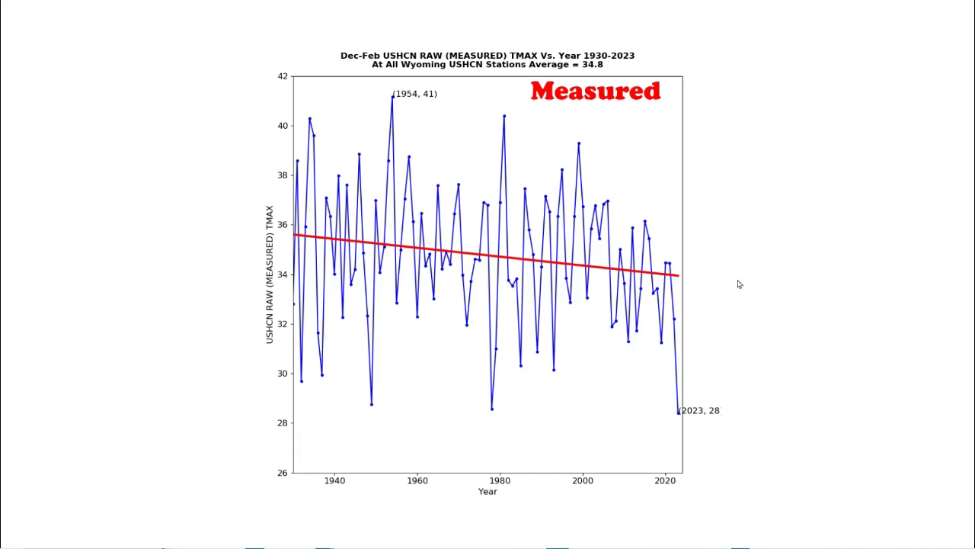
- View the Adjusted, NOAA Adjustments and measured-vs-adjusted charts, then run ghcn.exe for Wyoming winter data
key(Right)
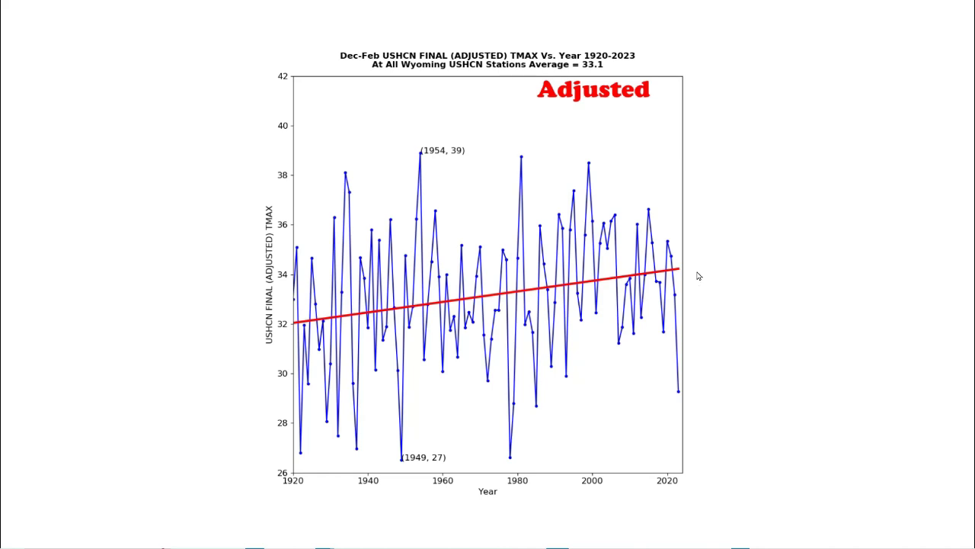
key(Right)
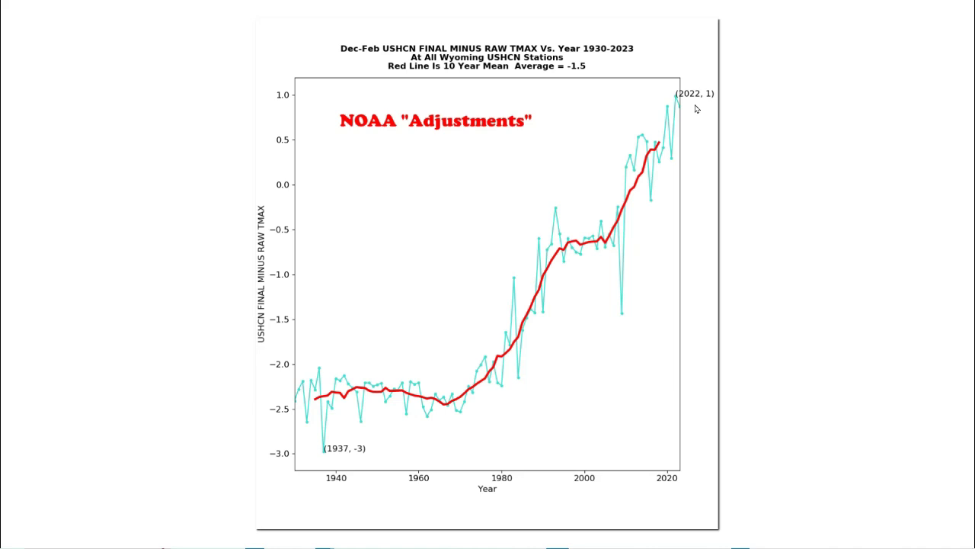
key(Right)
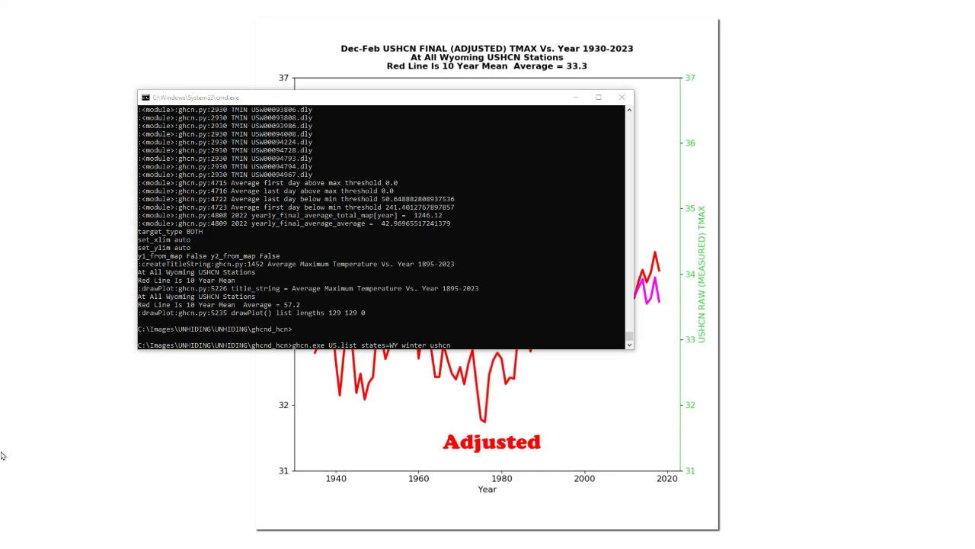
click(483, 176)
key(Return)
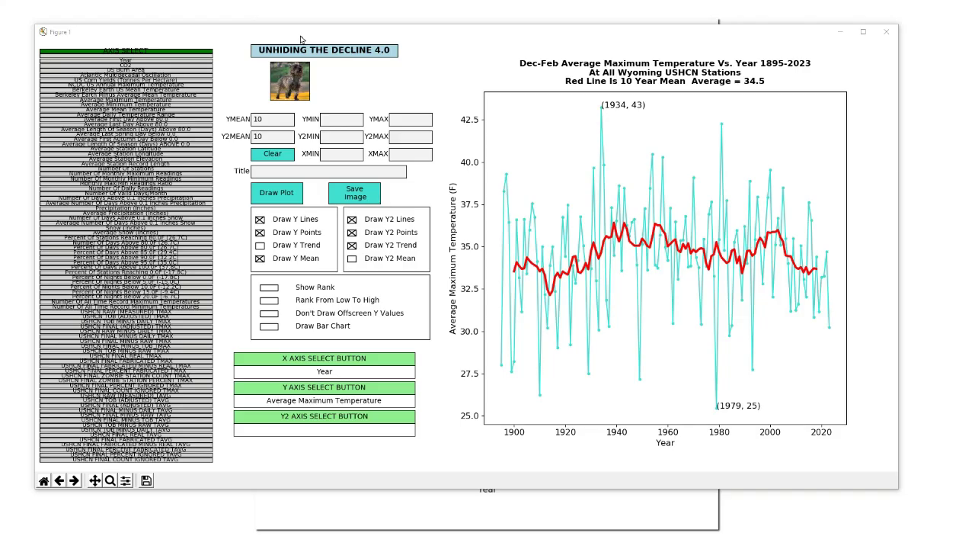
- Plot Wyoming Dec–Feb USHCN RAW (MEASURED) TMAX as the main Y series against year
click(340, 393)
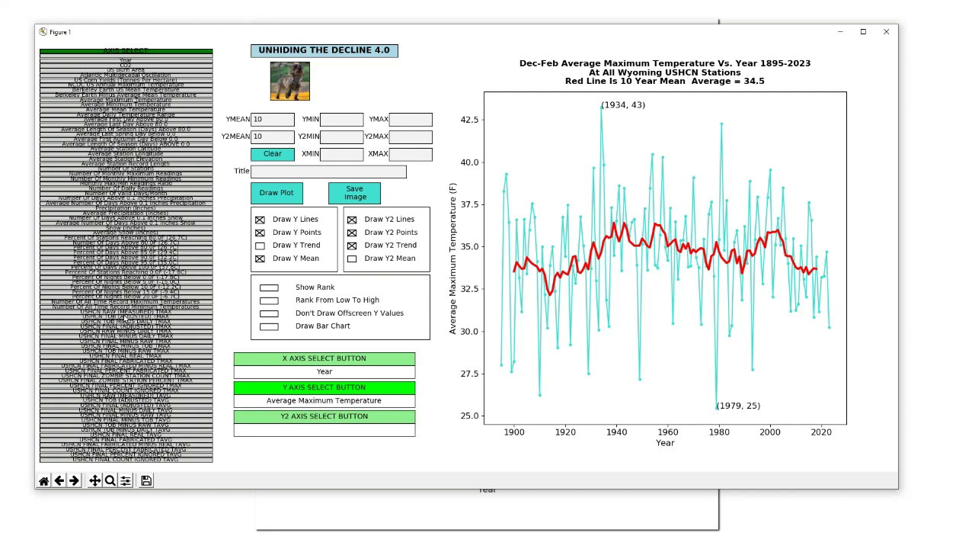
click(128, 312)
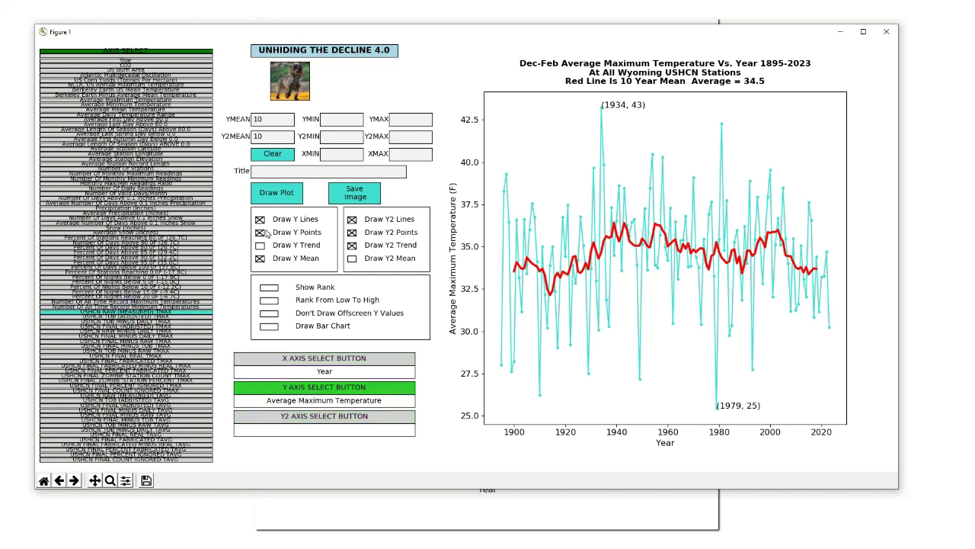
click(283, 196)
click(283, 195)
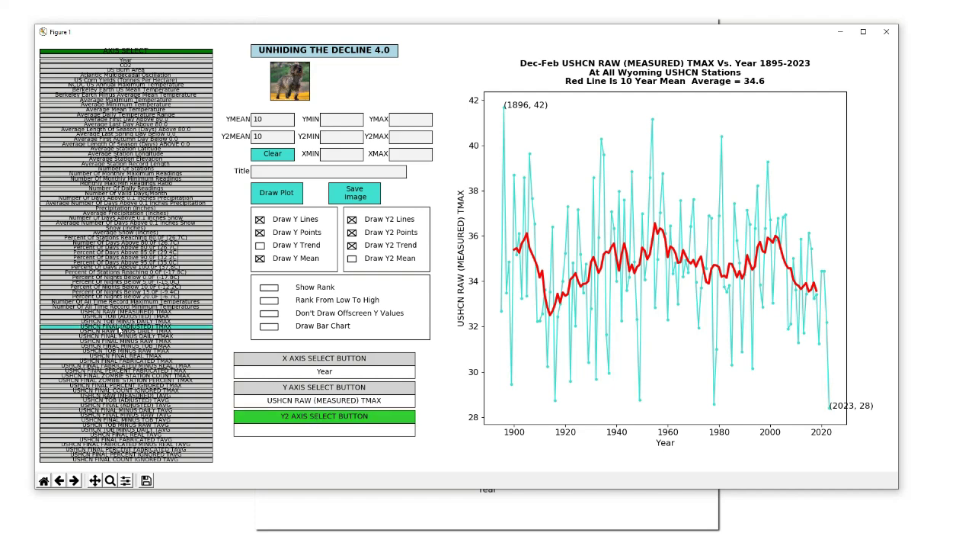
- Overlay USHCN FINAL (ADJUSTED) TMAX on Y2 and turn off the yearly lines and points
click(289, 193)
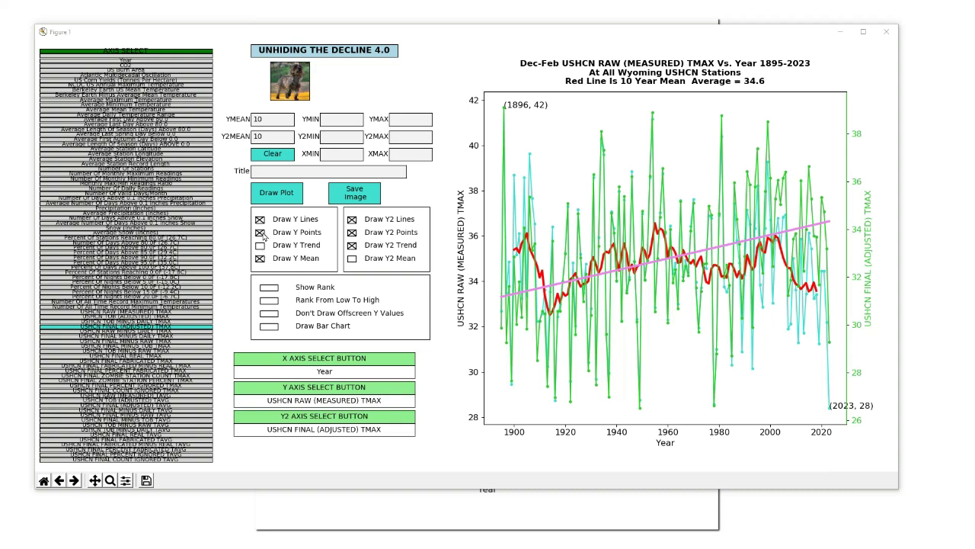
click(262, 232)
click(260, 219)
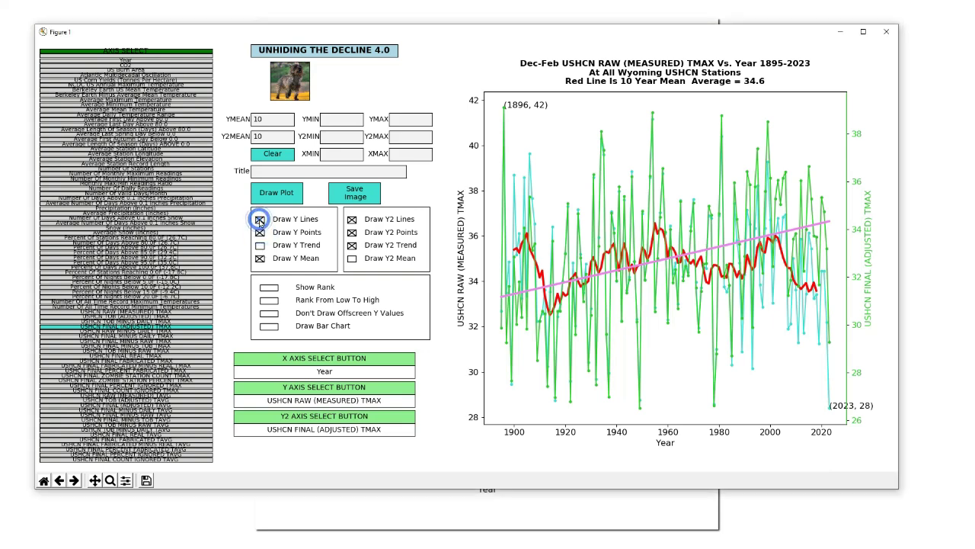
click(352, 219)
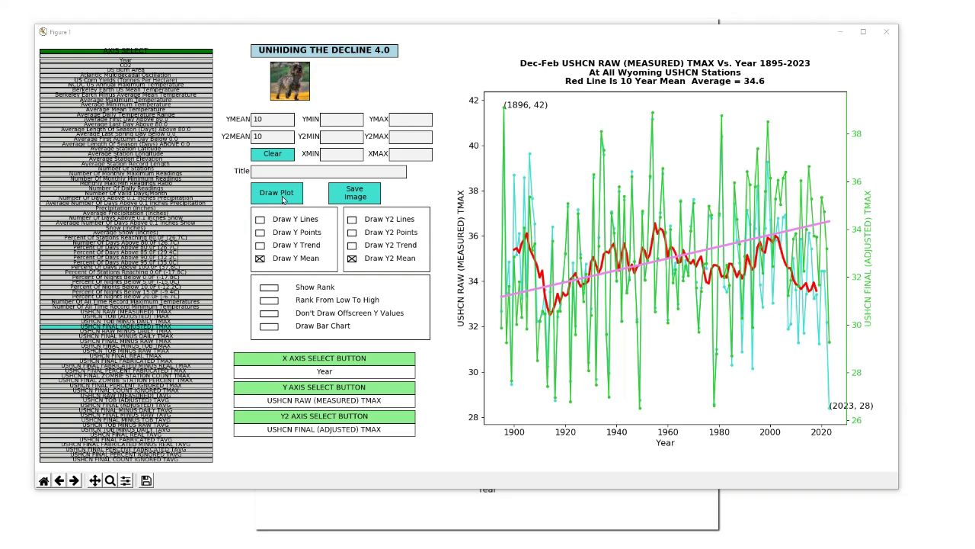
- Redraw with only the two 10-year means, then set XMIN to 1923 and replot
click(284, 197)
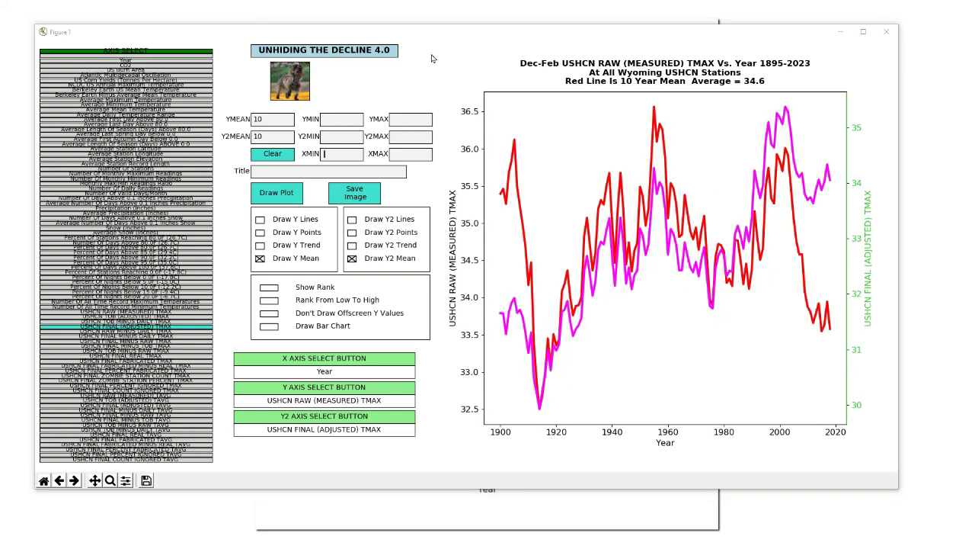
click(350, 158)
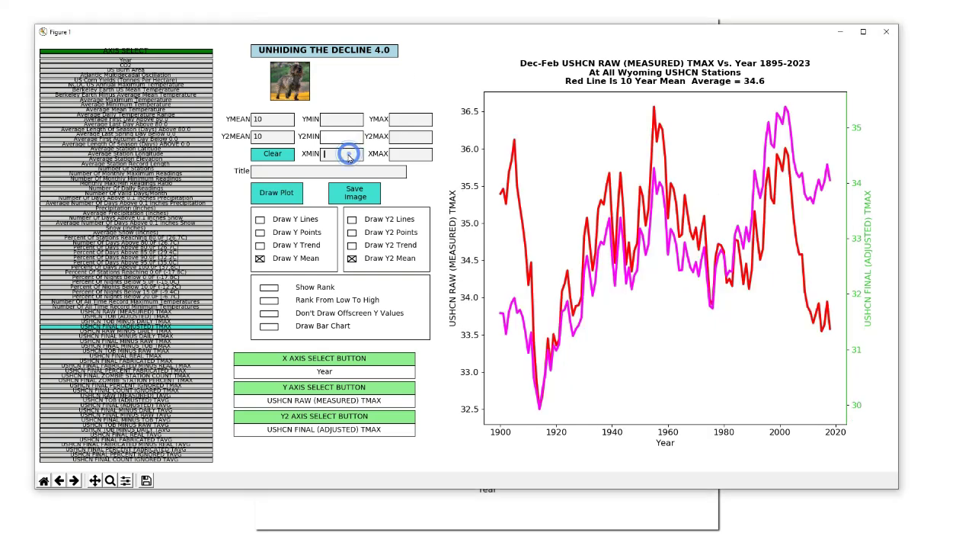
click(350, 158)
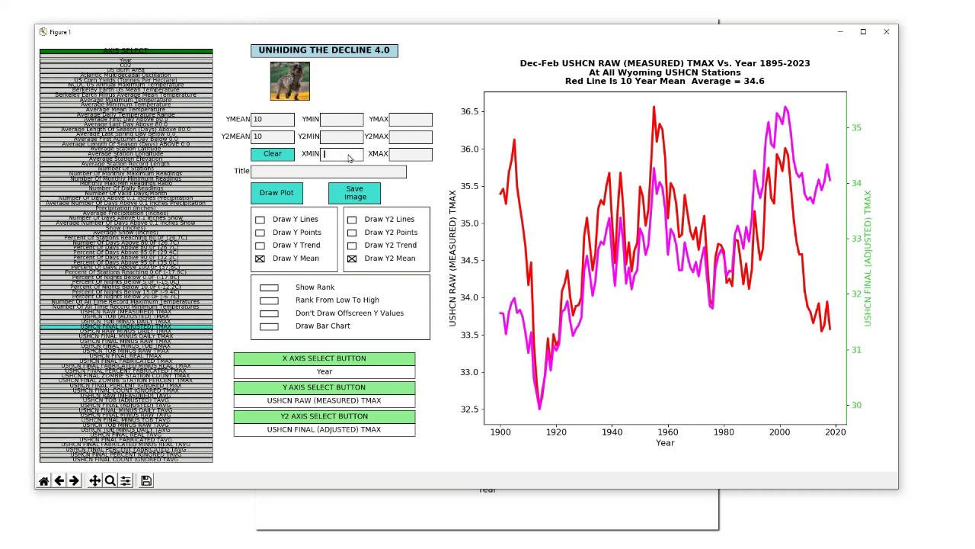
text(1923)
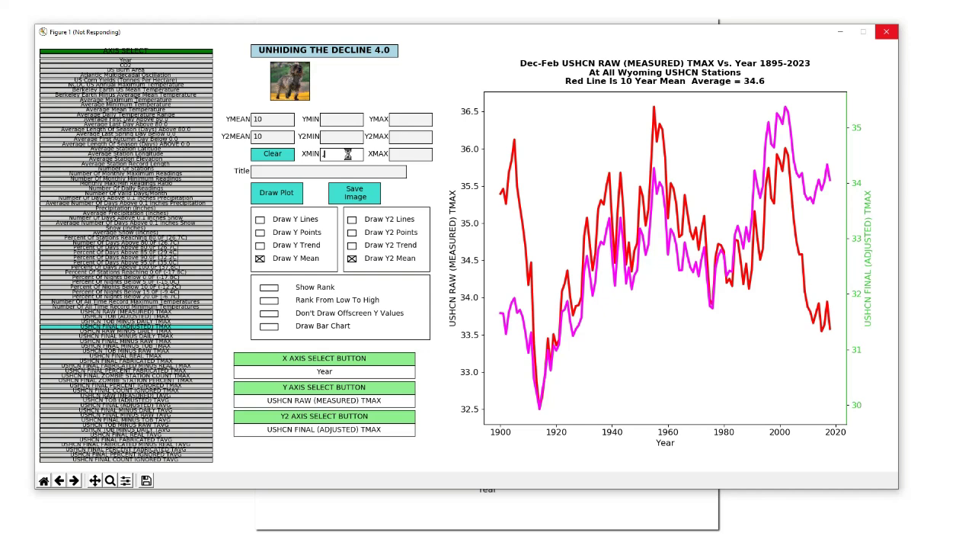
click(281, 196)
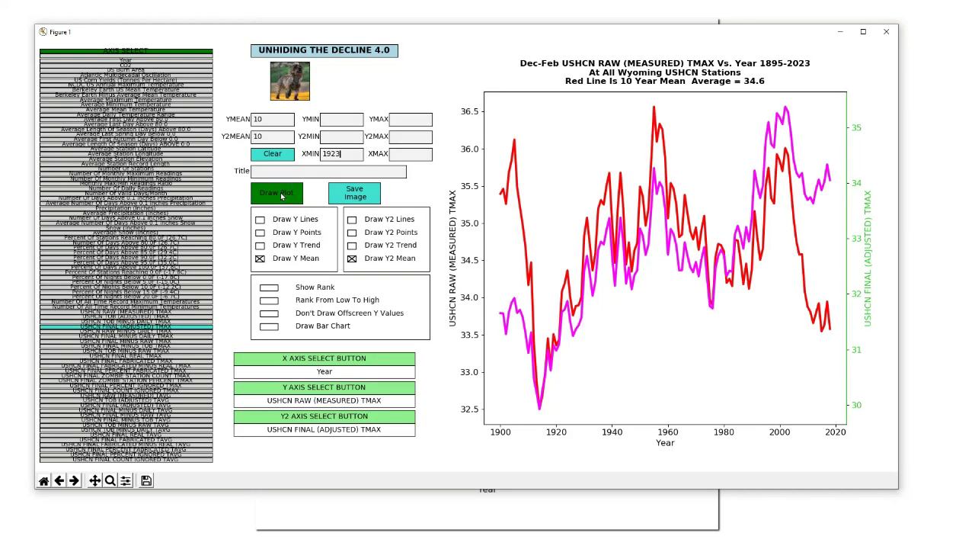
- Replot from 1923 with both Y and Y2 axes fixed at 31 to 37
click(281, 196)
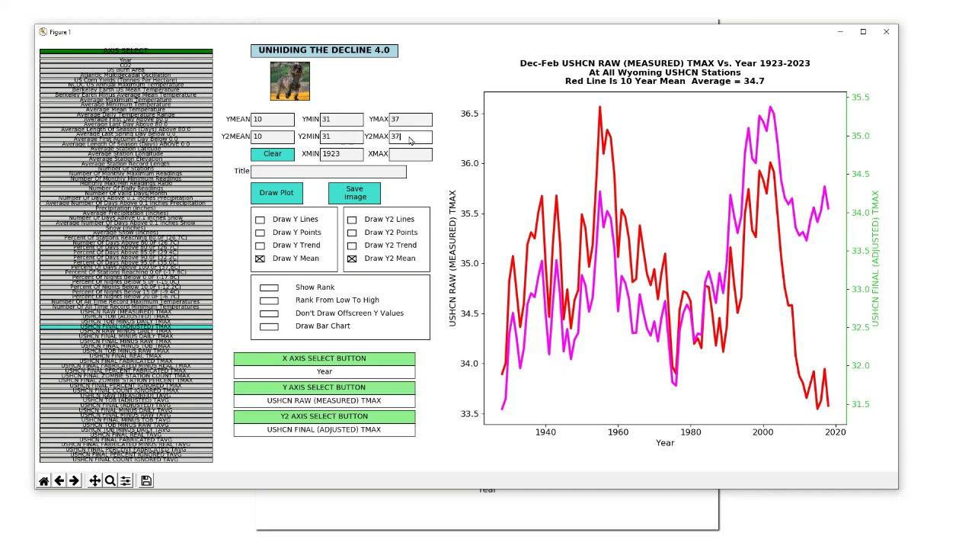
click(286, 197)
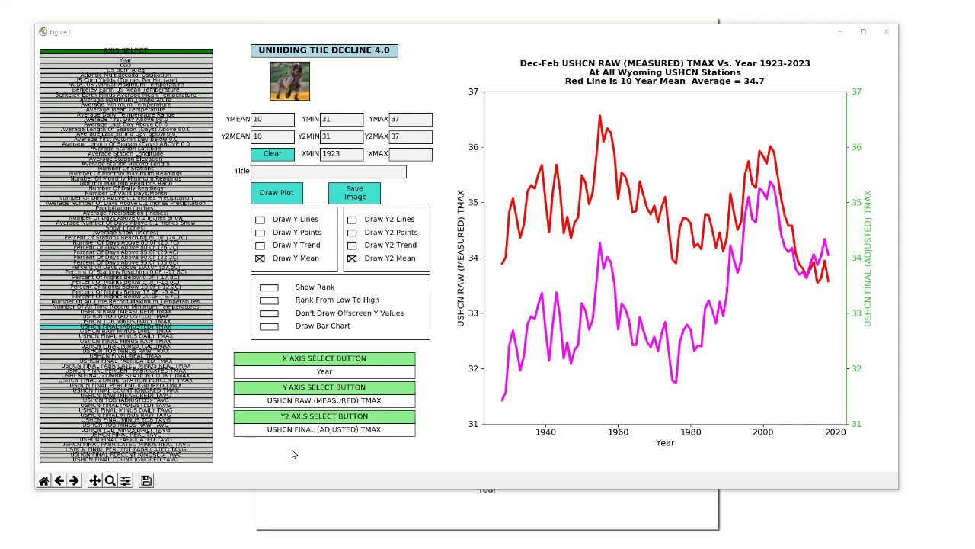
- Drop the Y2 adjusted series, clear the limits, and plot USHCN FINAL MINUS RAW TMAX
click(312, 420)
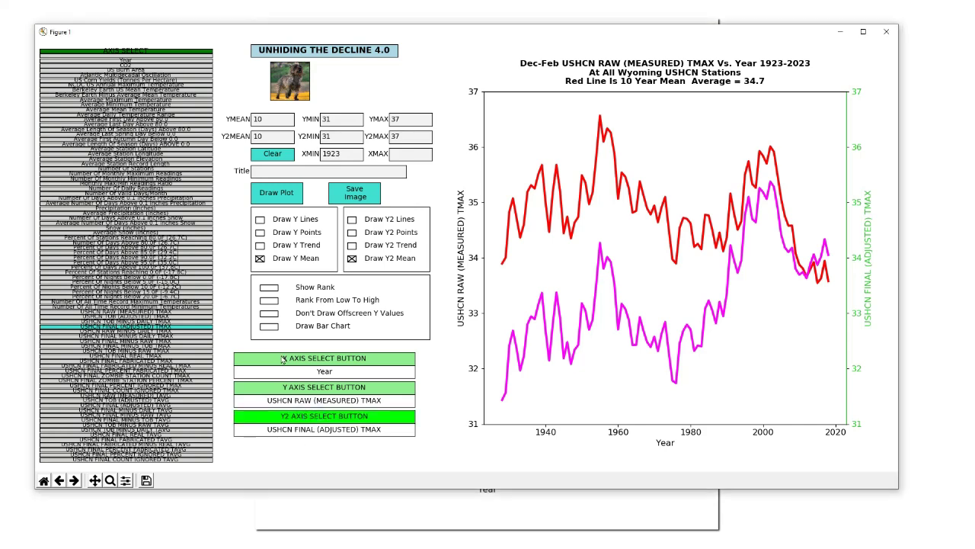
click(130, 56)
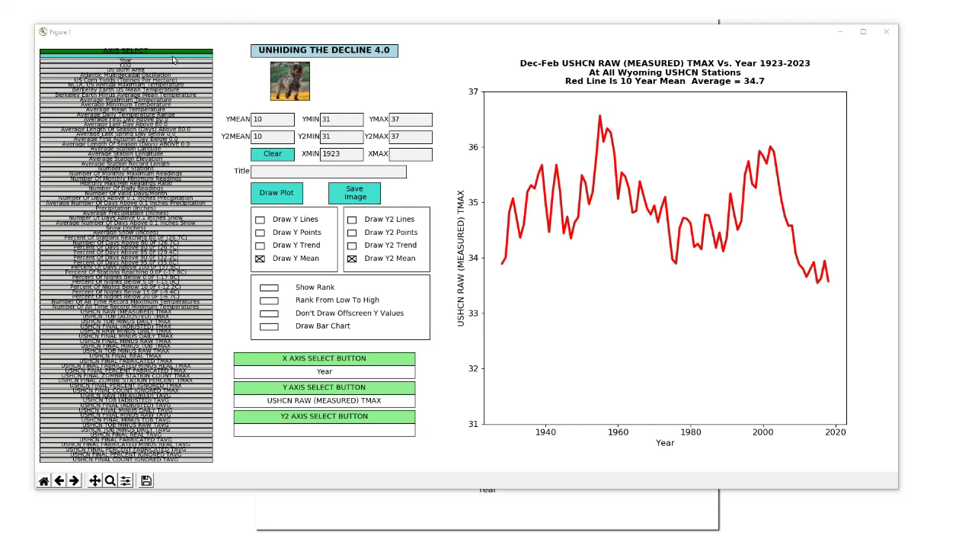
click(274, 155)
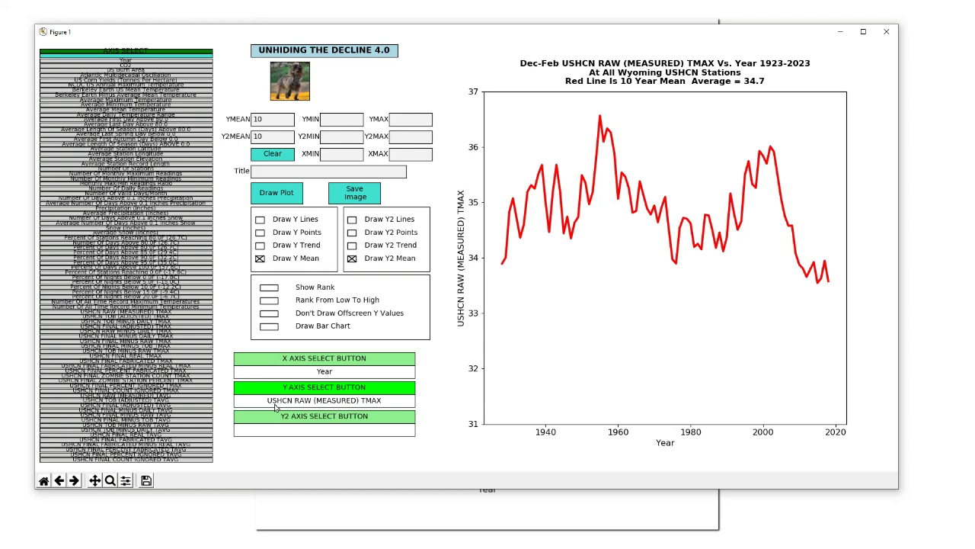
click(242, 390)
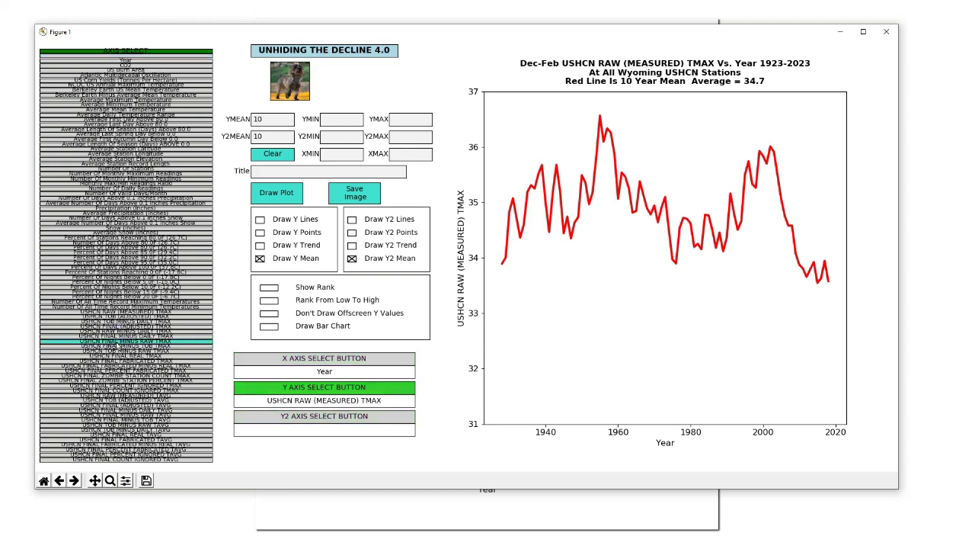
click(286, 195)
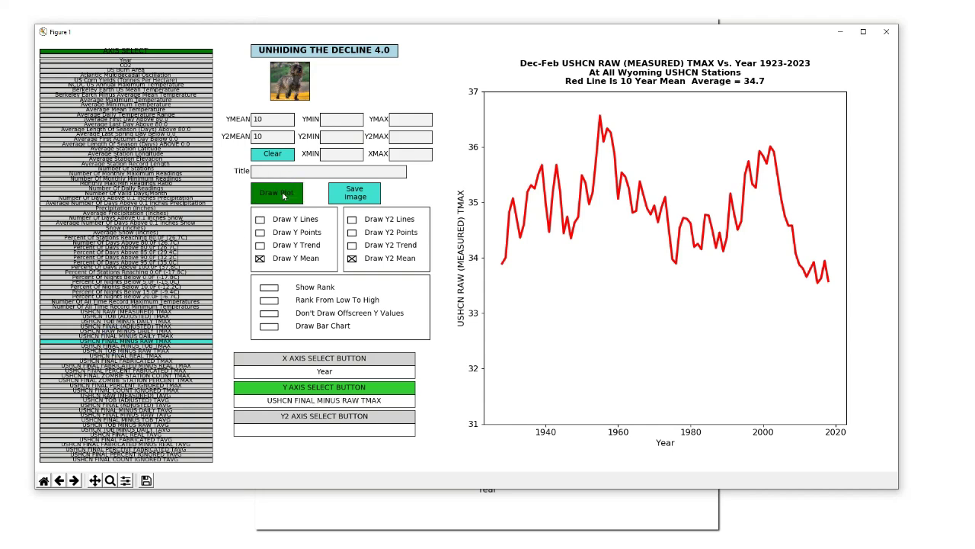
- Replot the final-minus-raw adjustments from 1923 with yearly lines and points enabled
click(348, 156)
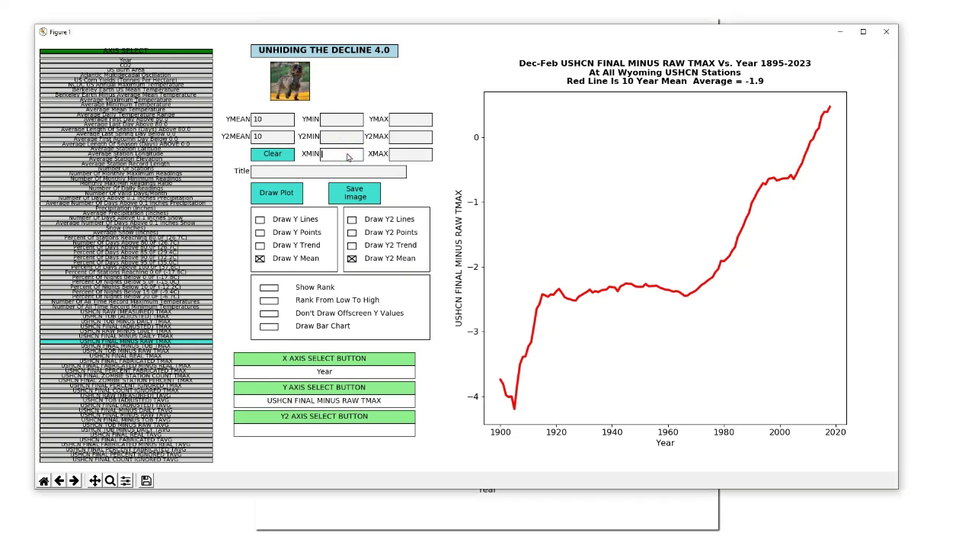
click(273, 198)
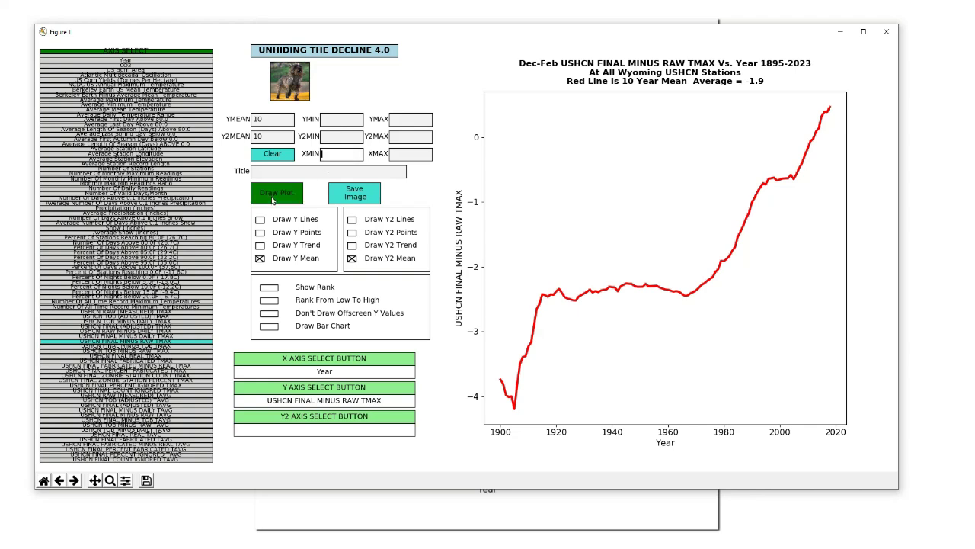
text(1923)
click(273, 196)
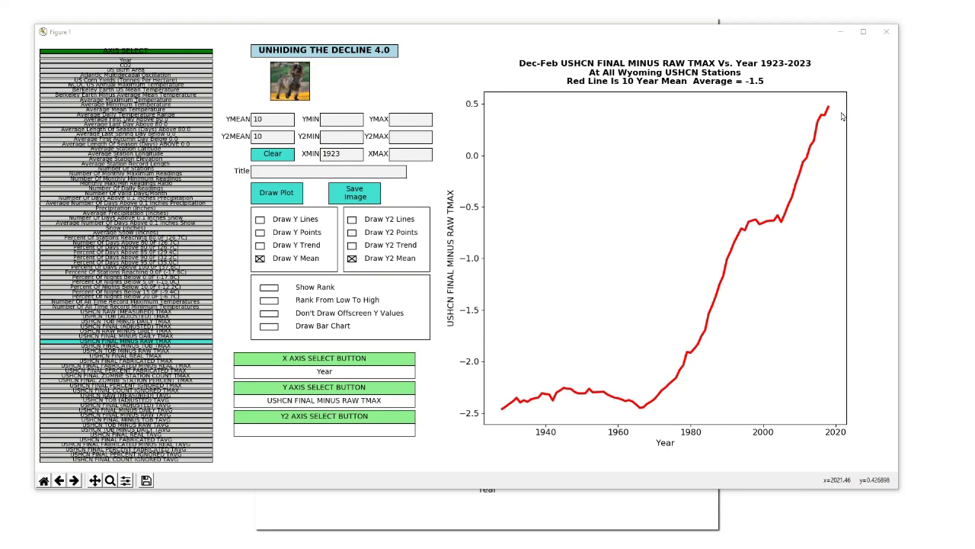
click(261, 236)
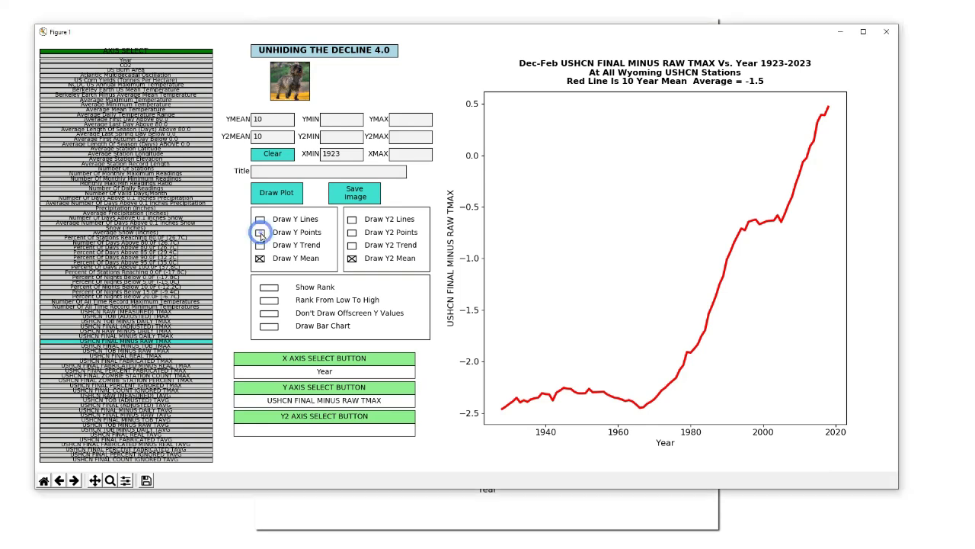
click(276, 194)
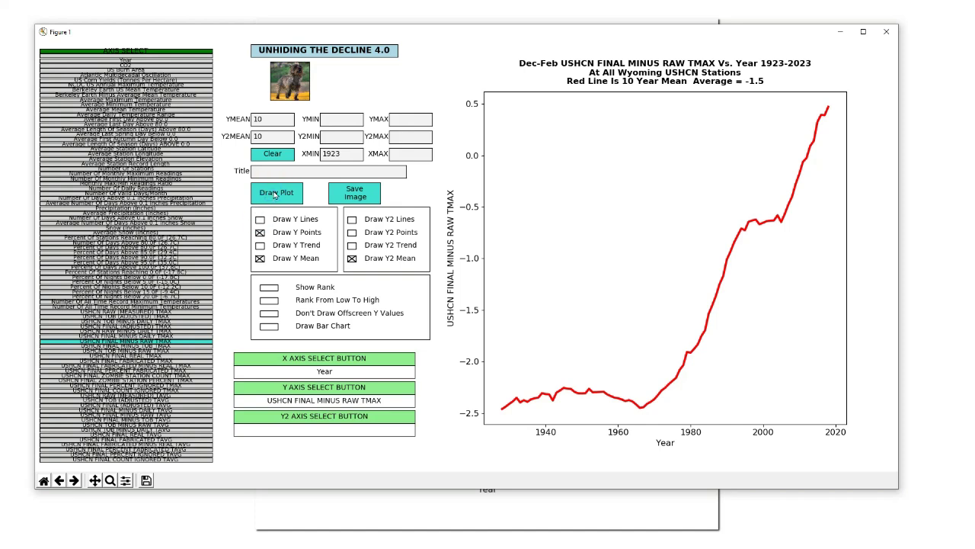